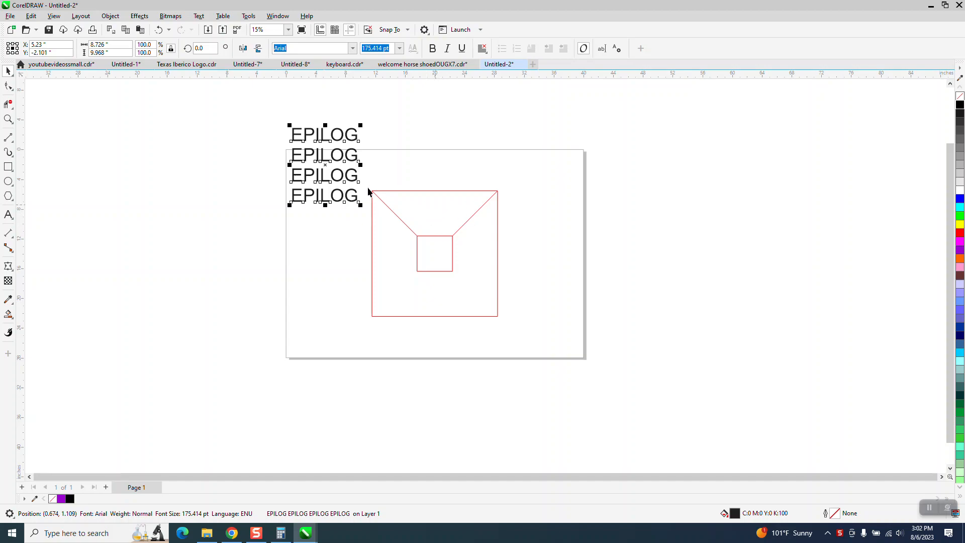
Step: Move the four-line EPILOG text block up and slightly right, clear of the red box drawing
click(387, 147)
drag(347, 160, 360, 135)
click(11, 120)
drag(291, 103, 664, 387)
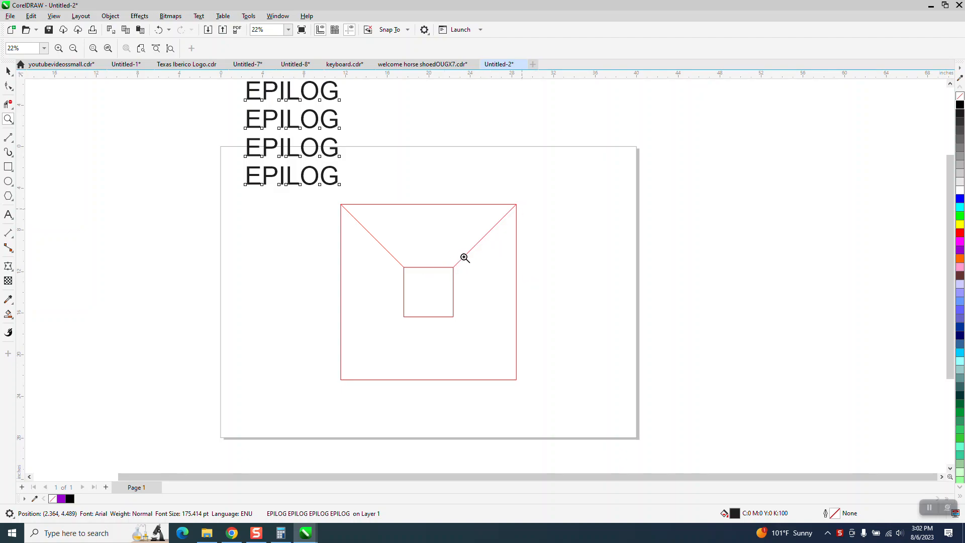
click(8, 71)
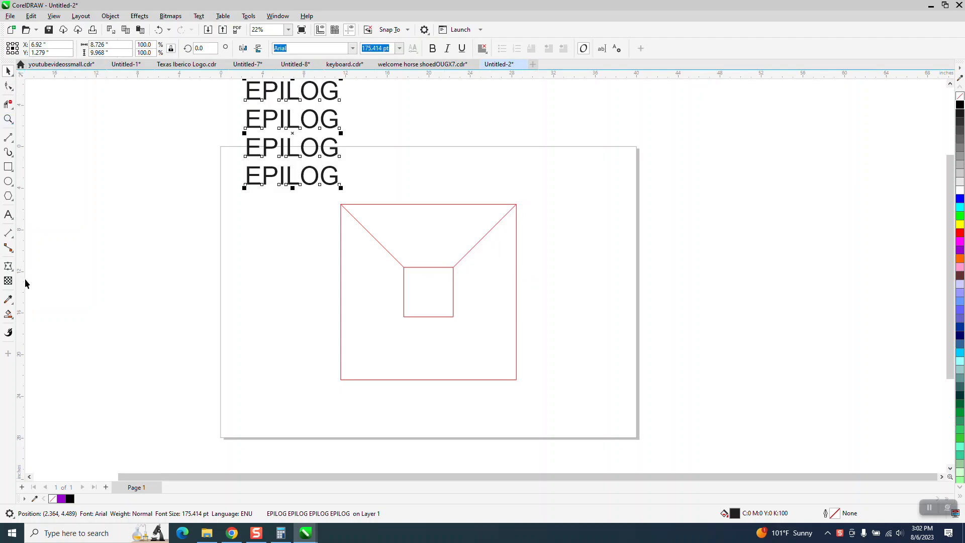
Step: Smart Fill the red drawing's upper trapezoid, shift the new shape left of the box, and leave it unfilled with a black outline
click(9, 314)
click(429, 240)
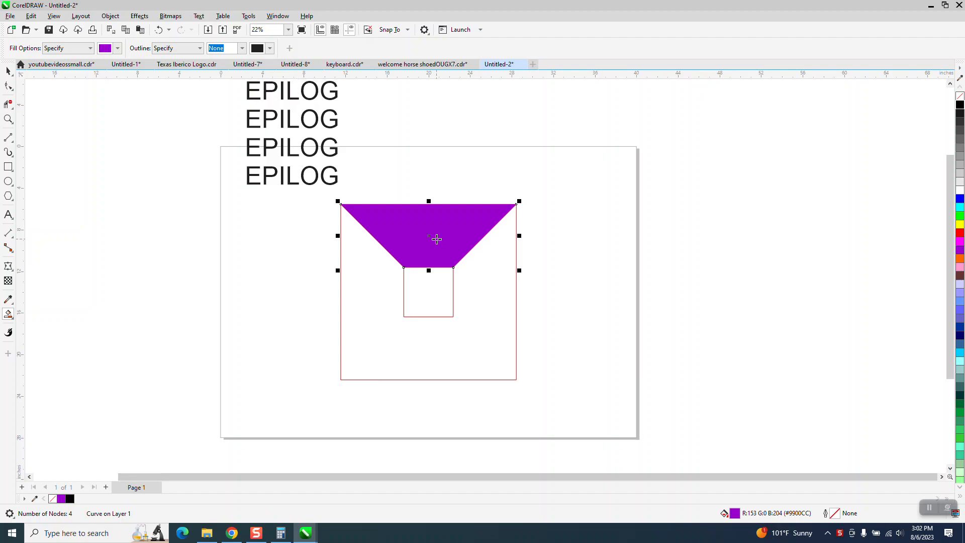
key(shift+Left)
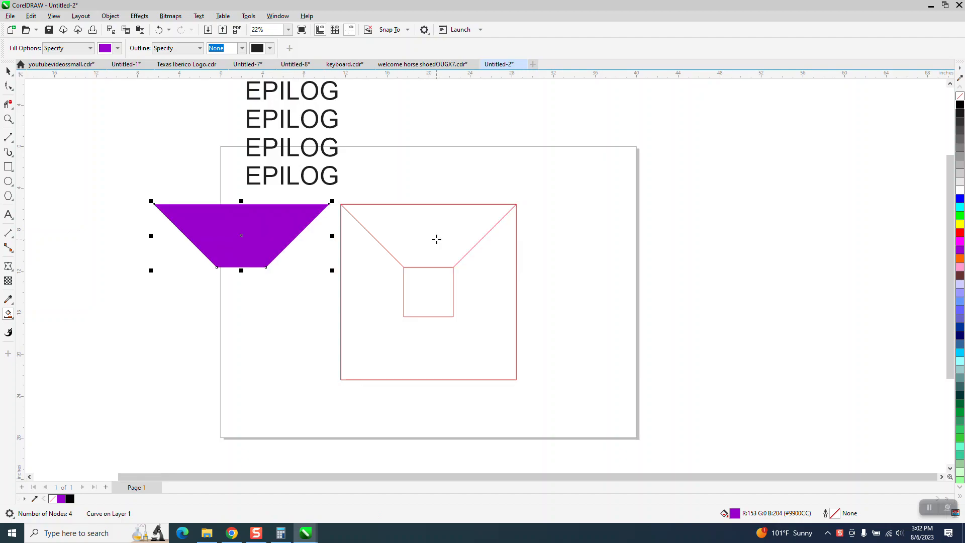
click(959, 100)
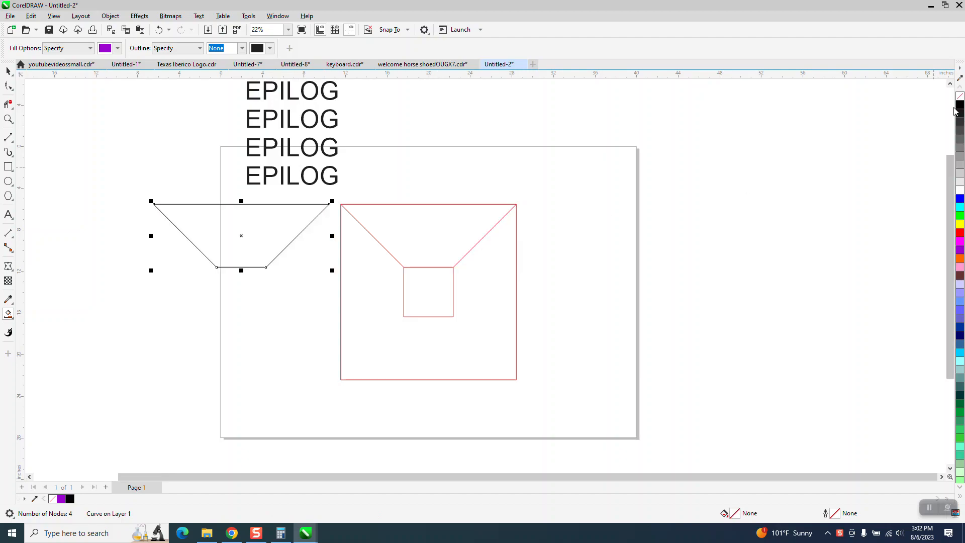
Step: Add a one-step inside contour with a 0.2" offset to the black trapezoid
click(144, 19)
click(156, 244)
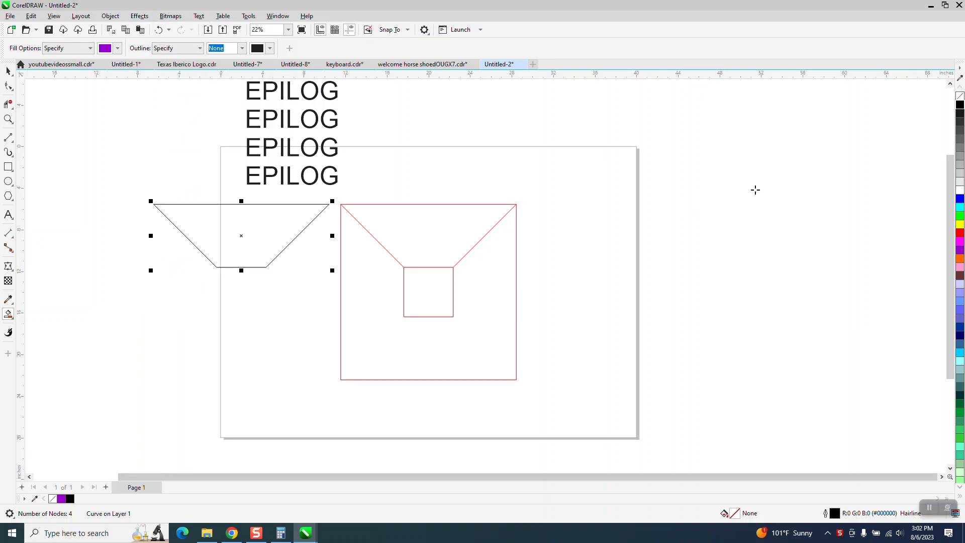
click(820, 90)
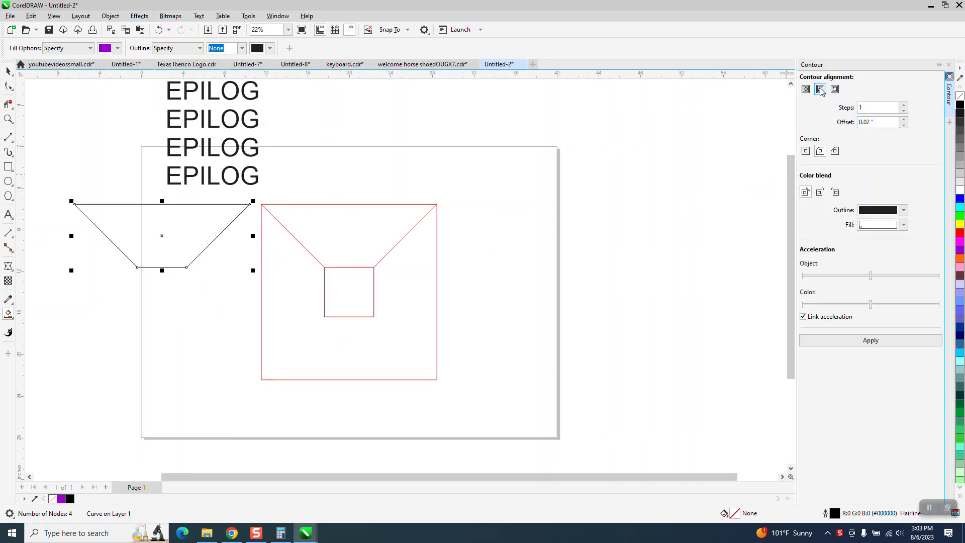
click(871, 341)
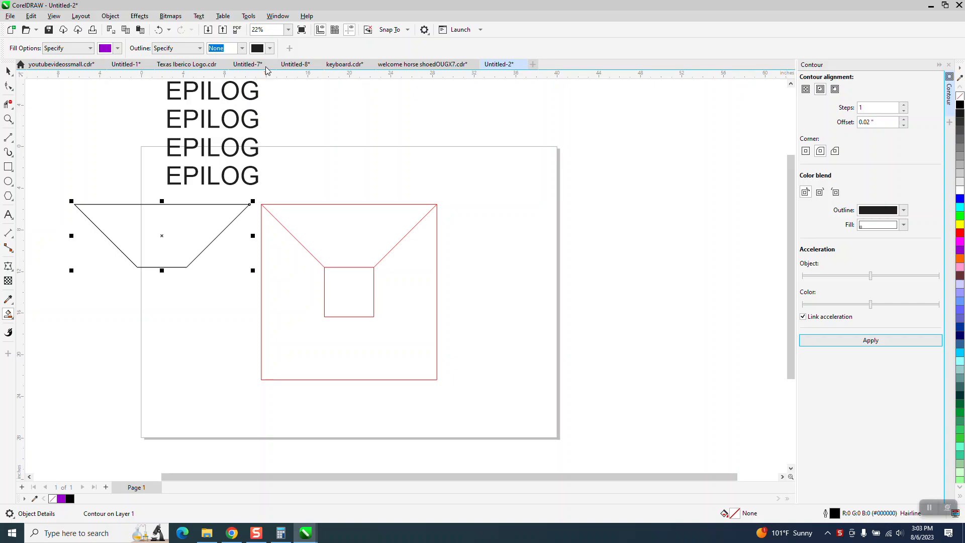
click(158, 30)
click(875, 122)
text(0.2)
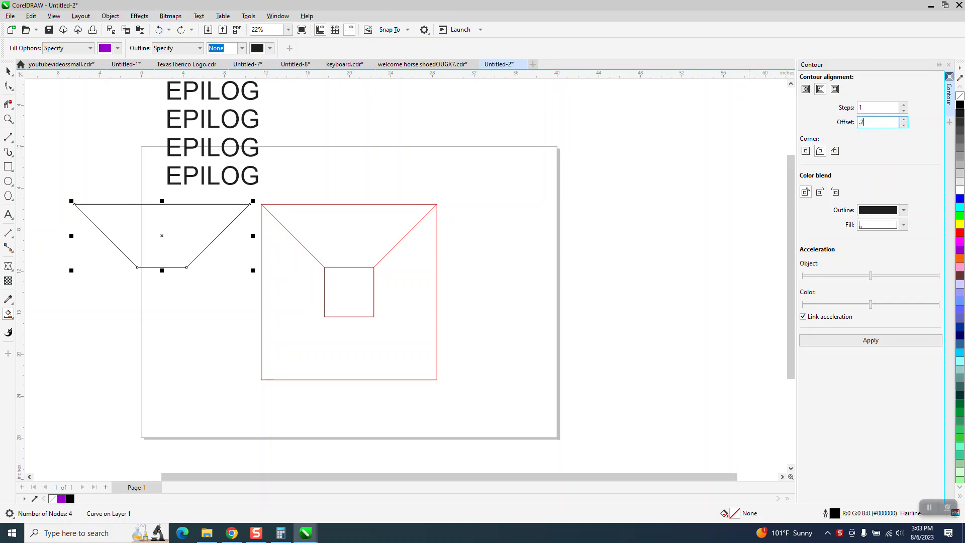
click(874, 341)
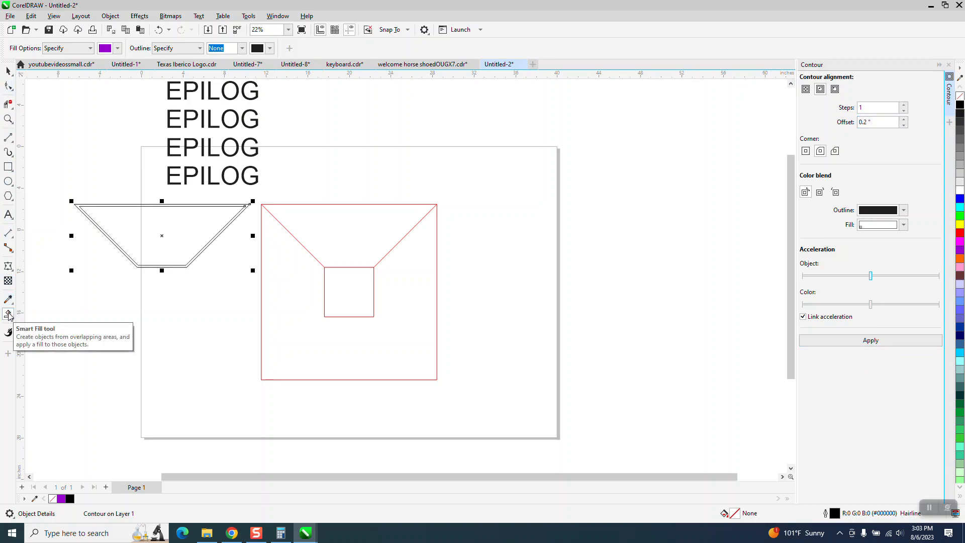
Step: Smart Fill the inner contour area, shift the new trapezoid right of the red box, and give it no fill and a black outline
click(180, 239)
key(shift+Right)
key(shift+Right)
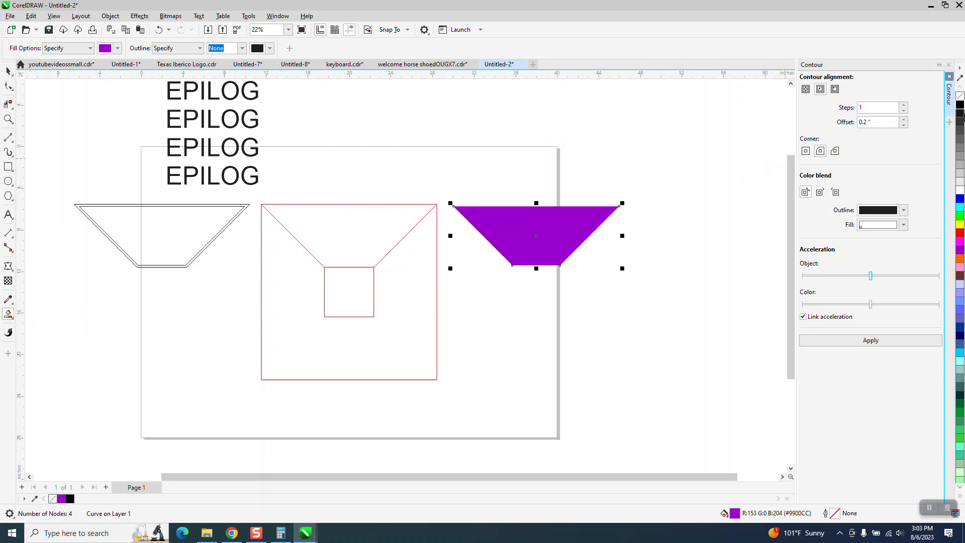
click(960, 96)
right_click(960, 105)
Step: Move the EPILOG text block above and to the right of the single-outline trapezoid, and close the Contour settings
click(8, 70)
drag(210, 121, 670, 155)
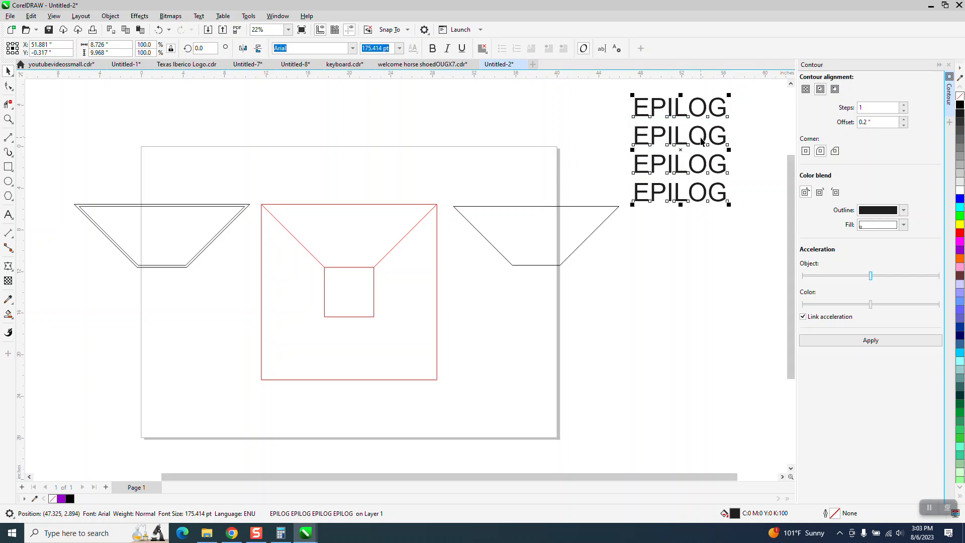
click(602, 48)
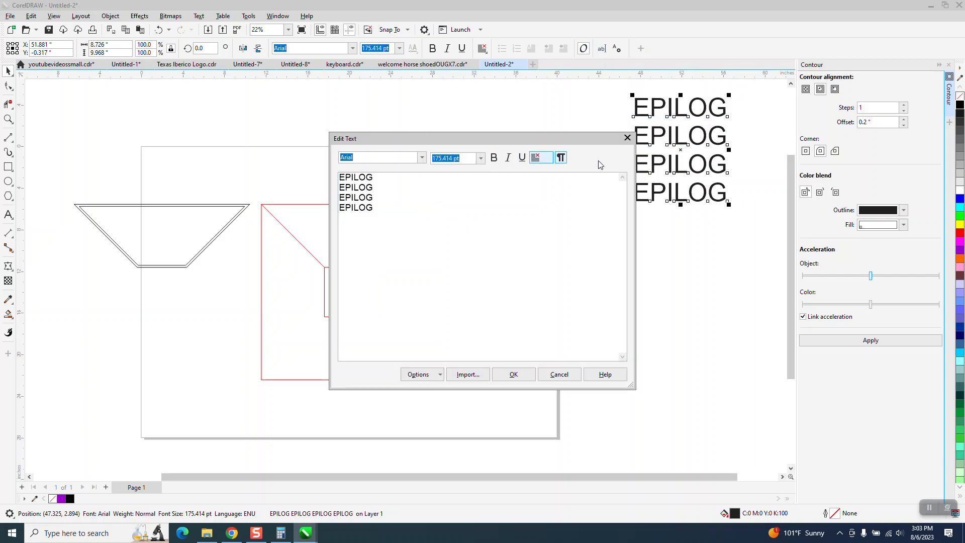
click(627, 138)
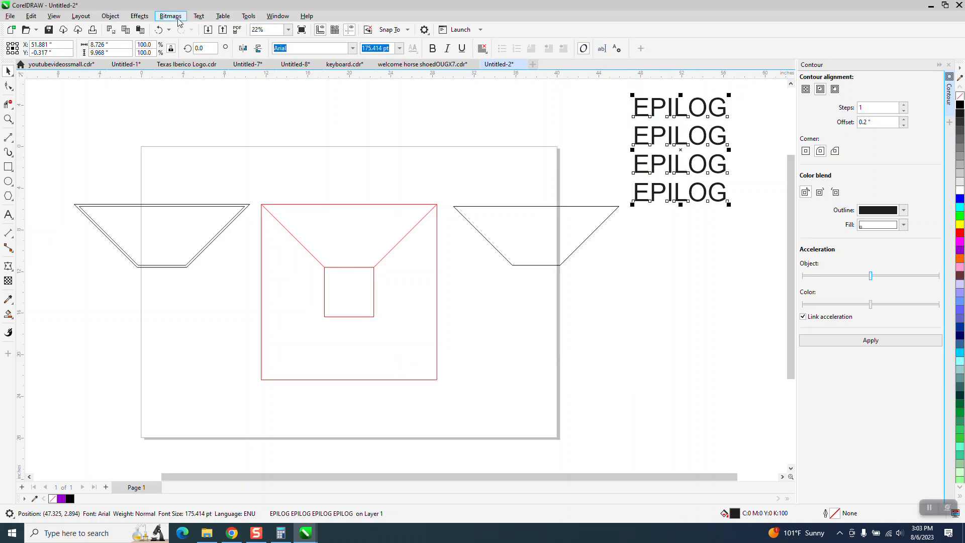
click(948, 64)
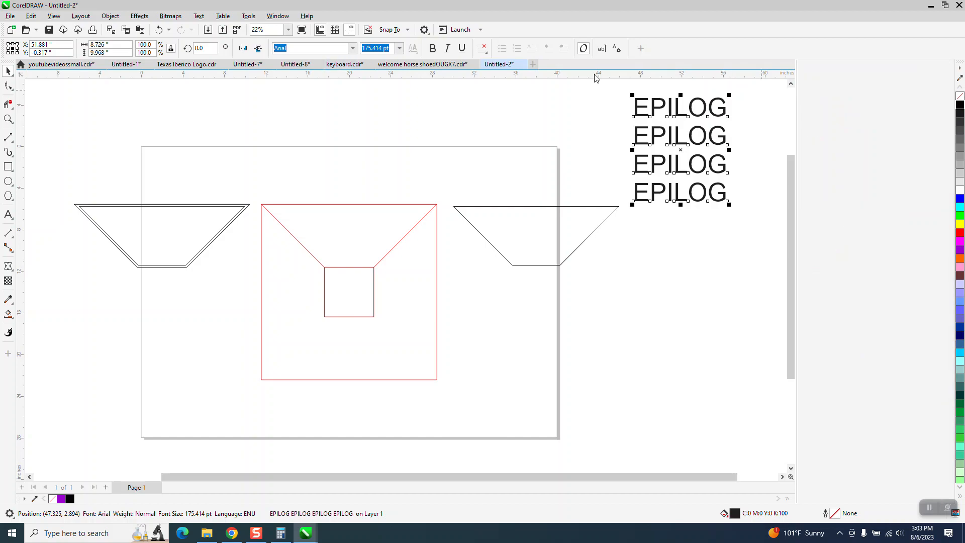
Step: Mirror the EPILOG text vertically and fit it to an envelope created from the single-outline trapezoid
click(139, 16)
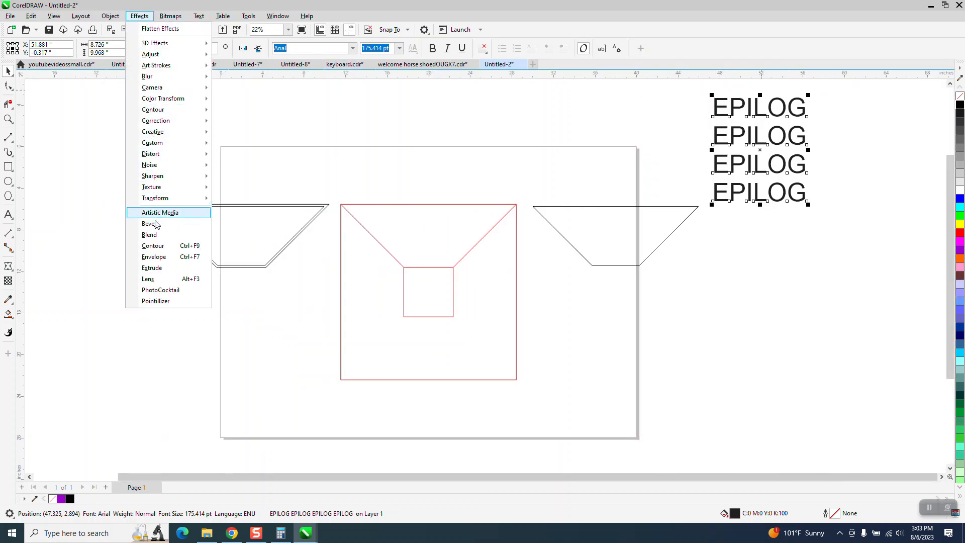
click(159, 258)
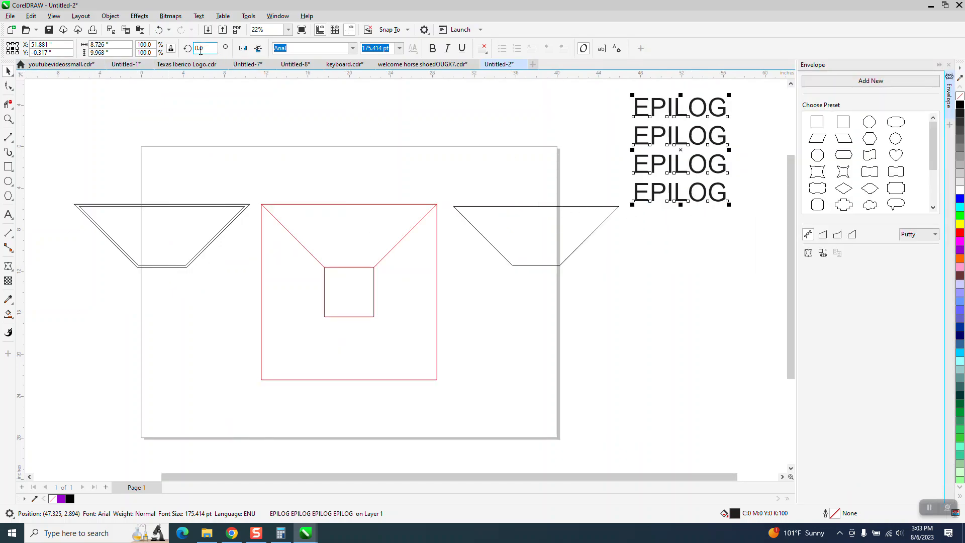
click(258, 48)
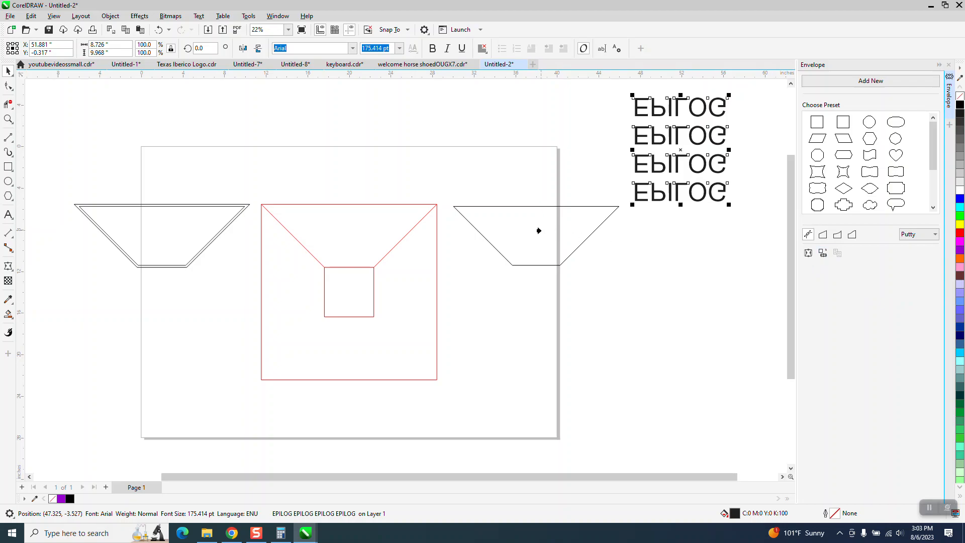
click(535, 234)
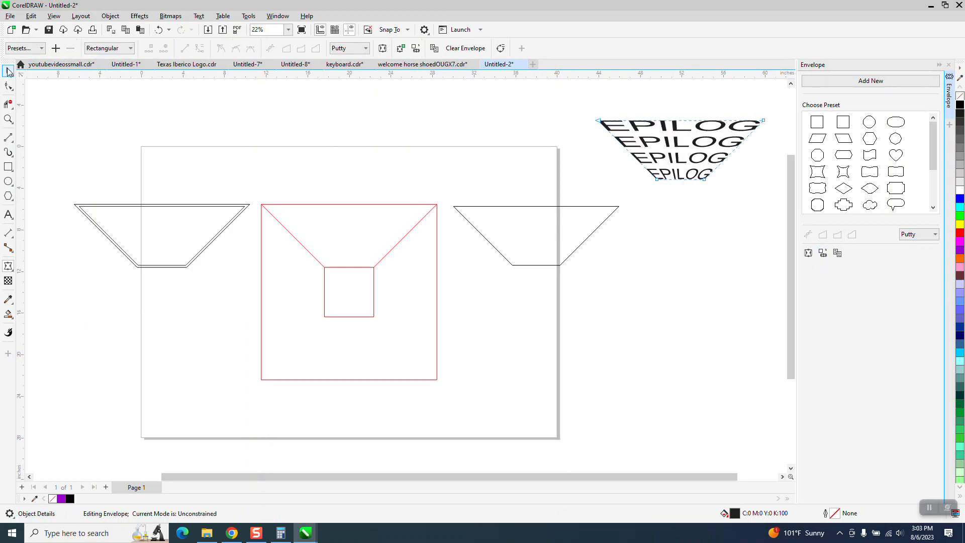
Step: Delete the entire red box drawing between the two trapezoids
click(8, 71)
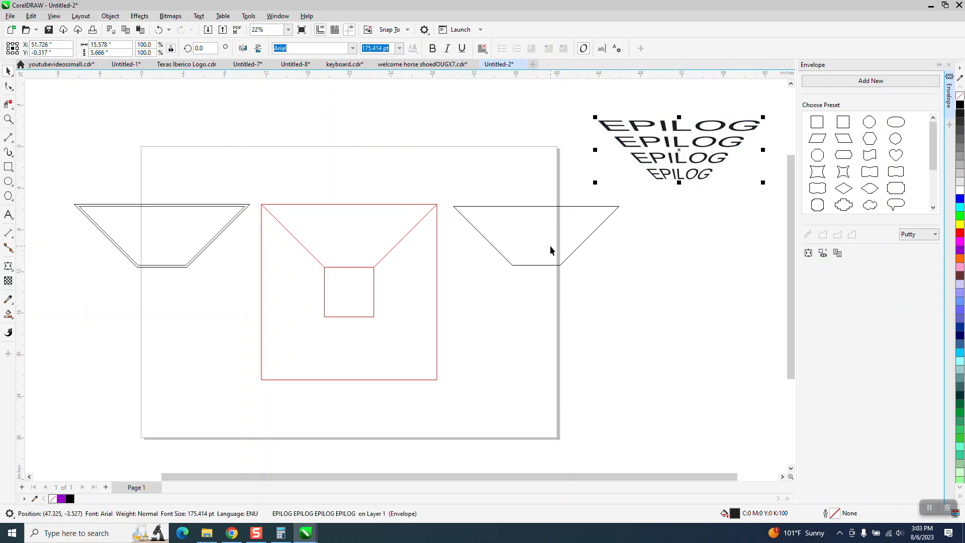
drag(240, 186, 475, 396)
key(Delete)
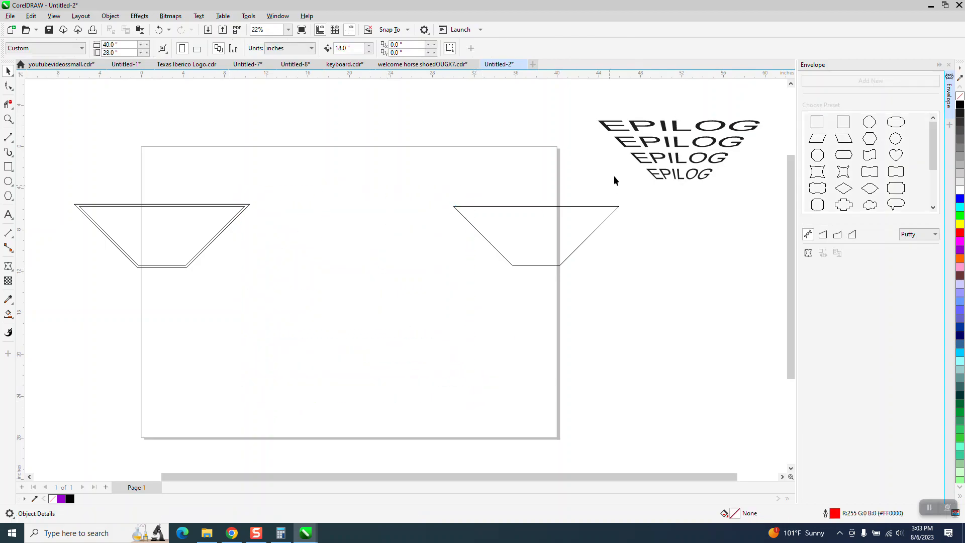
Step: Center the enveloped text on the single-outline trapezoid and nudge both 18" left to the page's horizontal centre
click(627, 146)
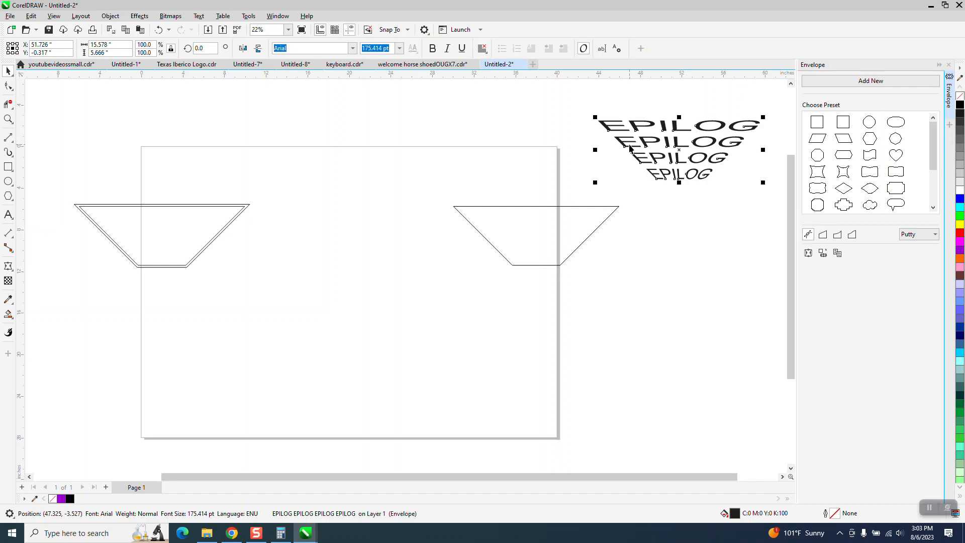
shift+click(593, 208)
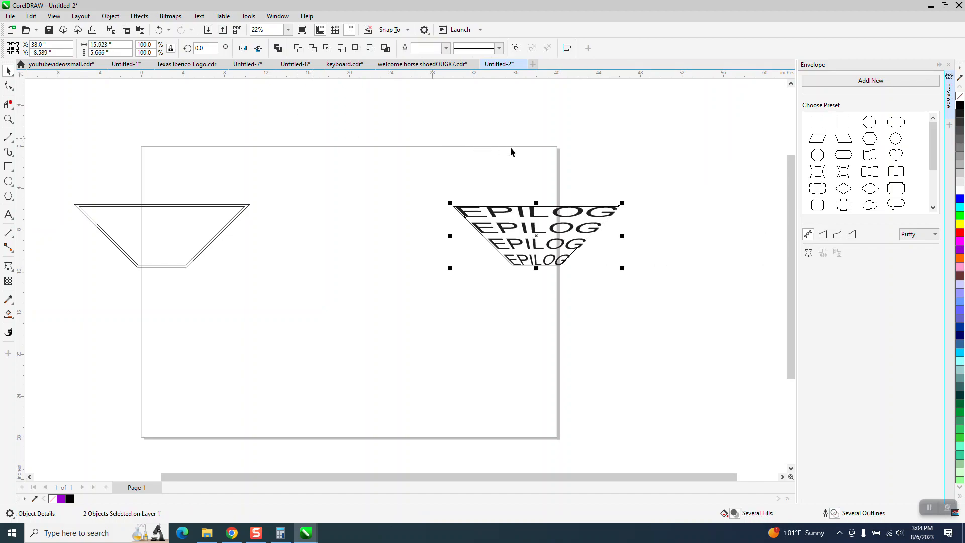
key(Left)
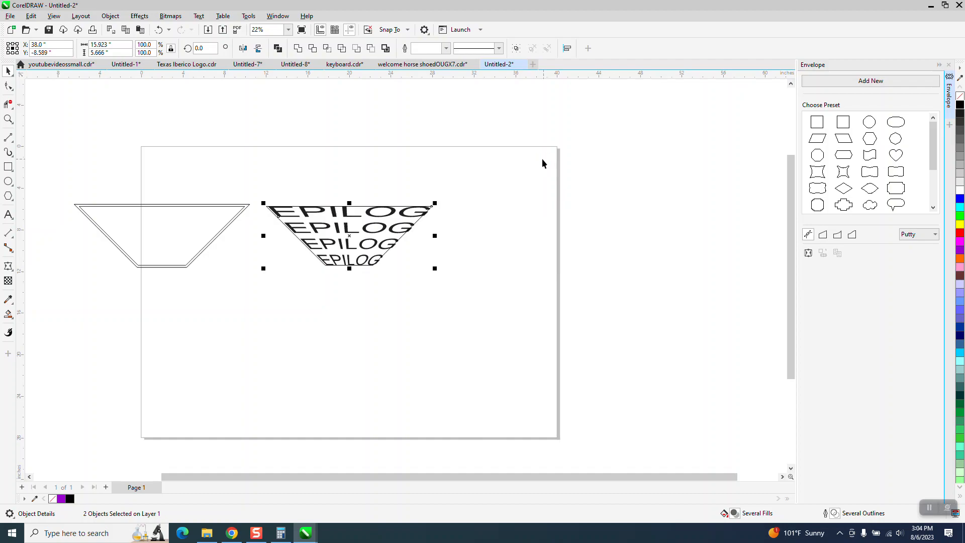
click(520, 161)
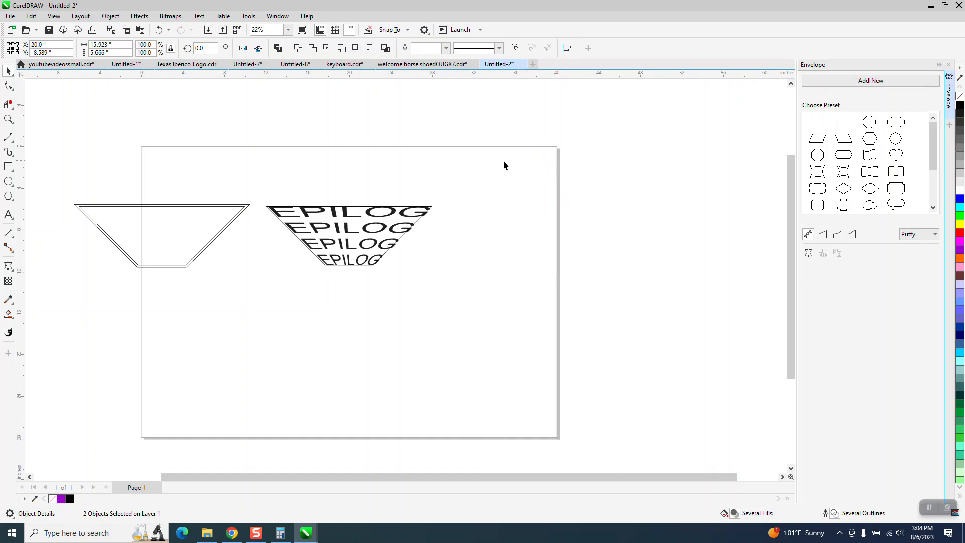
Step: Delete the trapezoid outline surrounding the enveloped EPILOG text, keeping the text selected
click(397, 210)
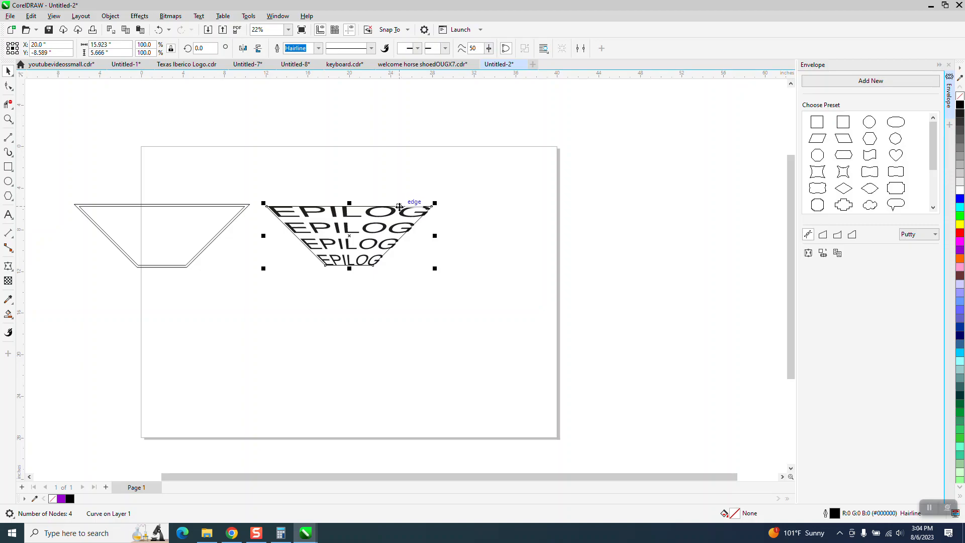
key(Delete)
click(371, 212)
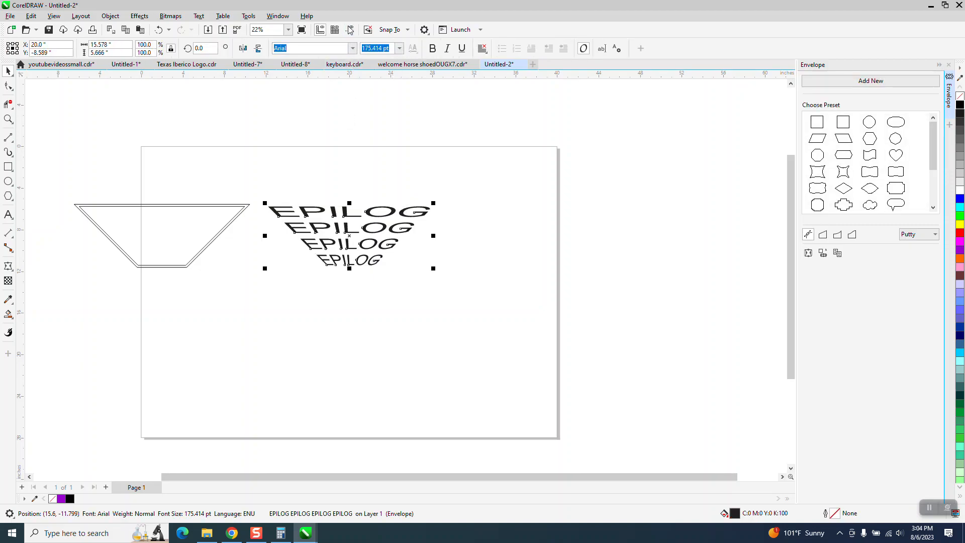
Step: Turn on guidelines and place a horizontal one at -14" and a vertical one at 20", crossing at the page centre
click(359, 115)
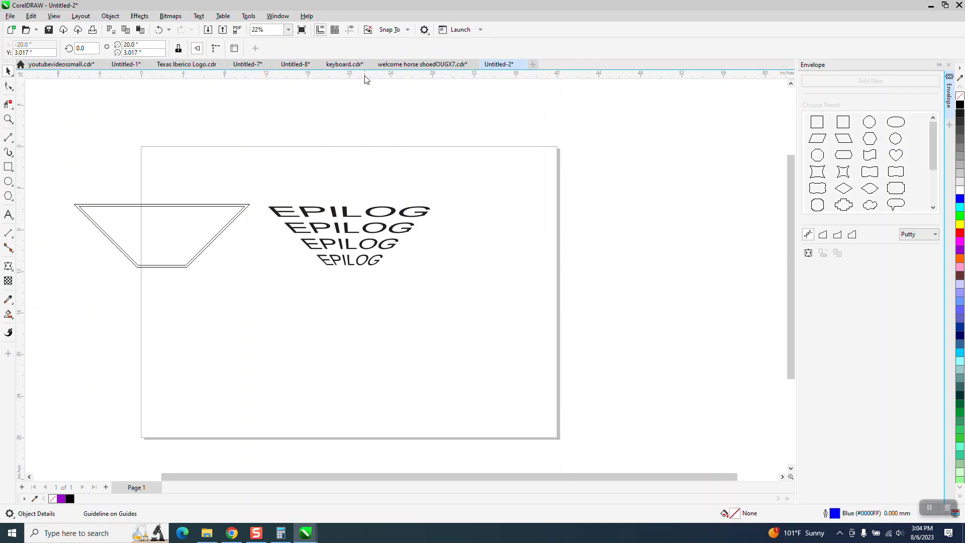
click(351, 31)
drag(367, 115, 368, 155)
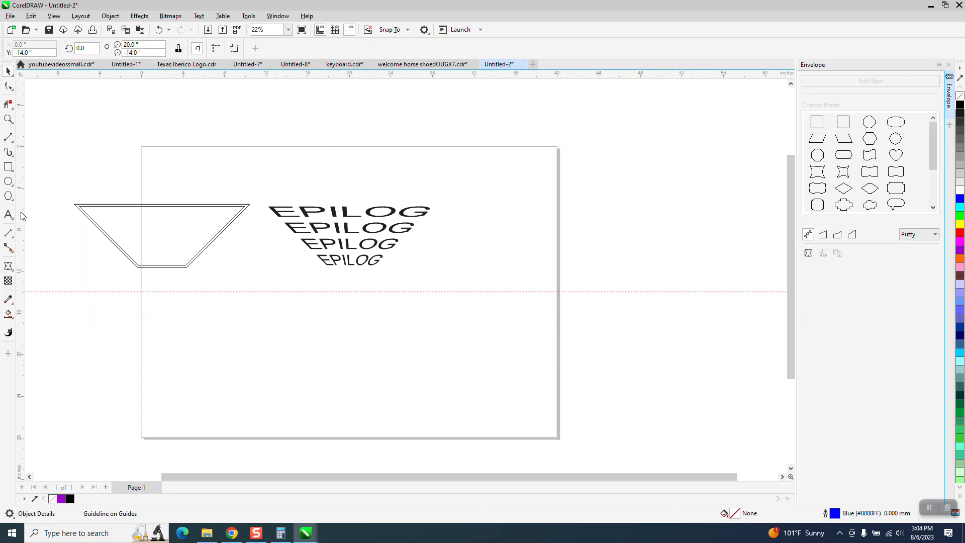
drag(177, 239, 253, 243)
Step: Move the enveloped text's centre of rotation onto the intersection of the two guidelines
click(303, 220)
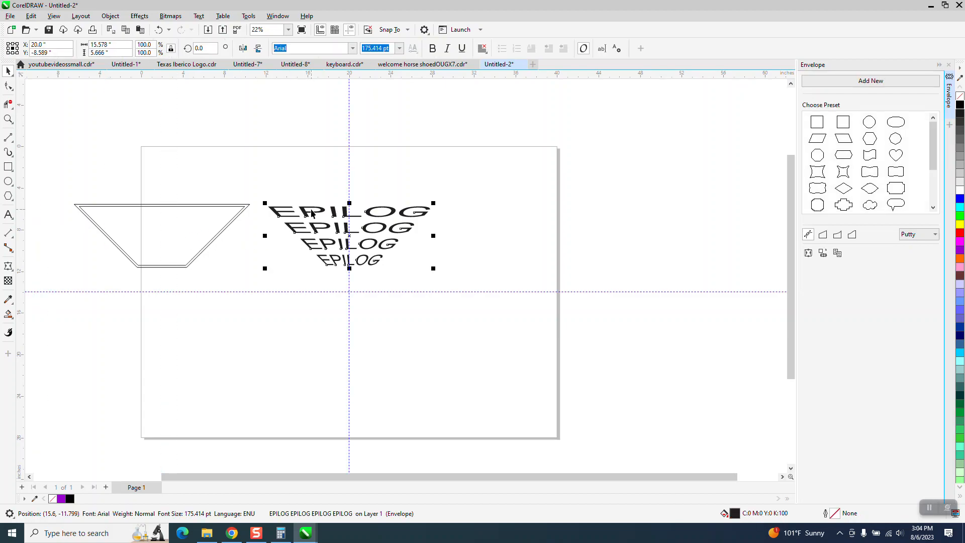
click(348, 234)
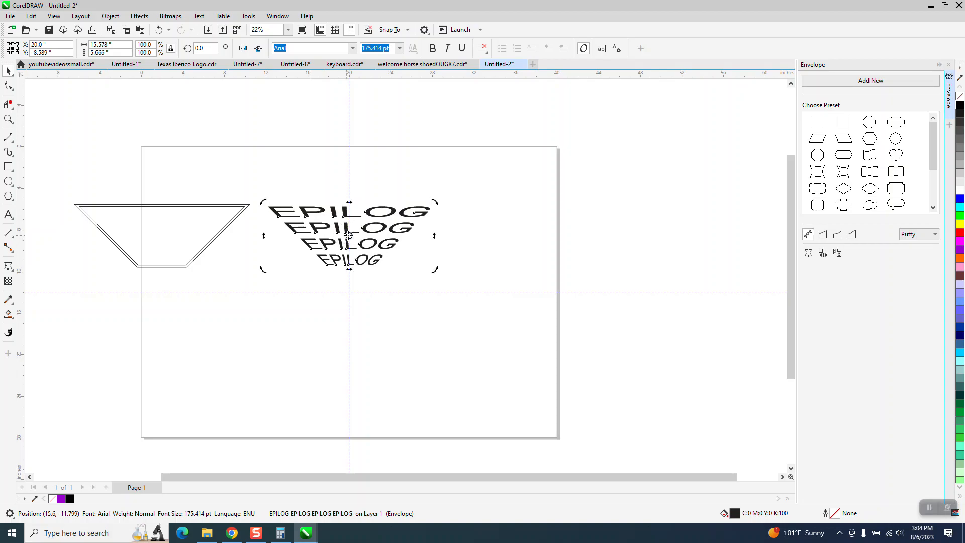
drag(349, 235, 349, 289)
double_click(369, 231)
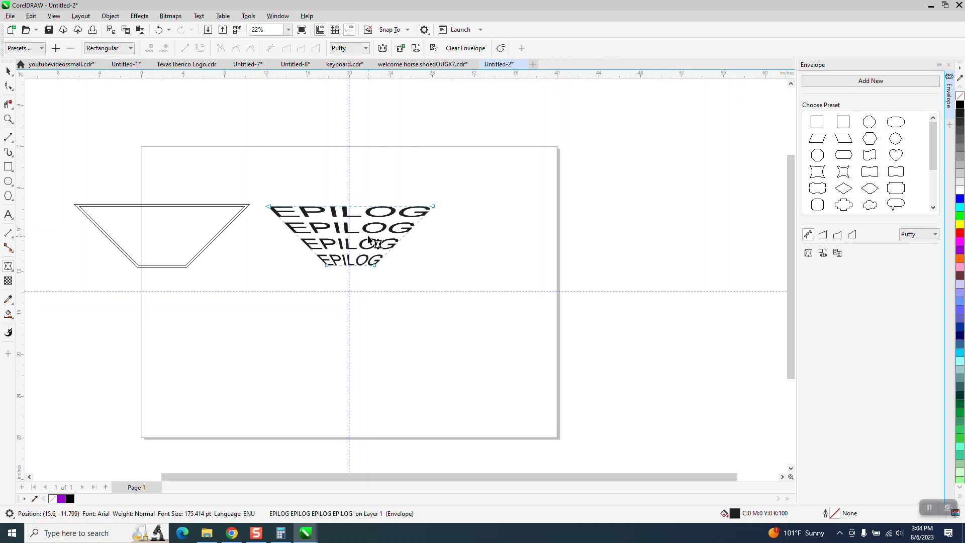
click(8, 71)
click(348, 233)
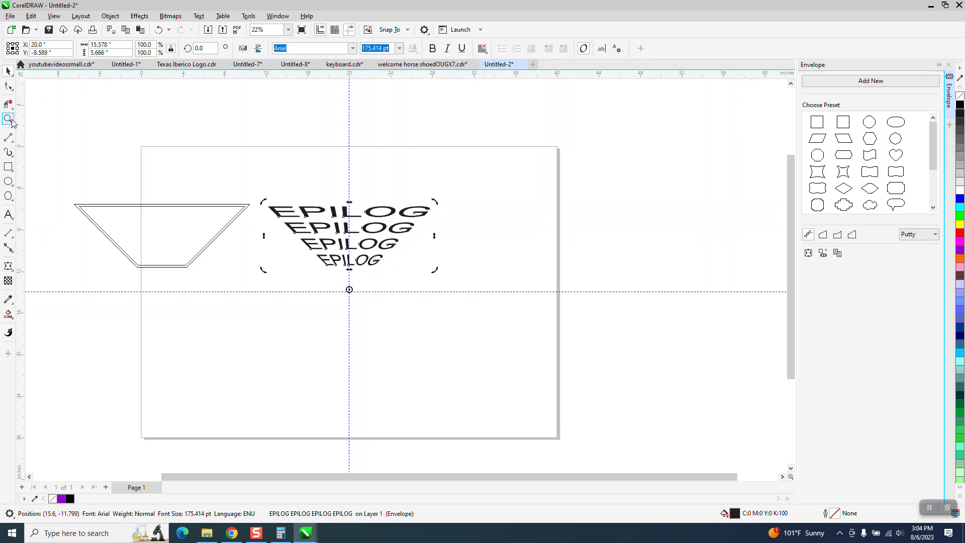
click(11, 121)
drag(258, 198, 468, 331)
drag(231, 206, 502, 433)
click(6, 71)
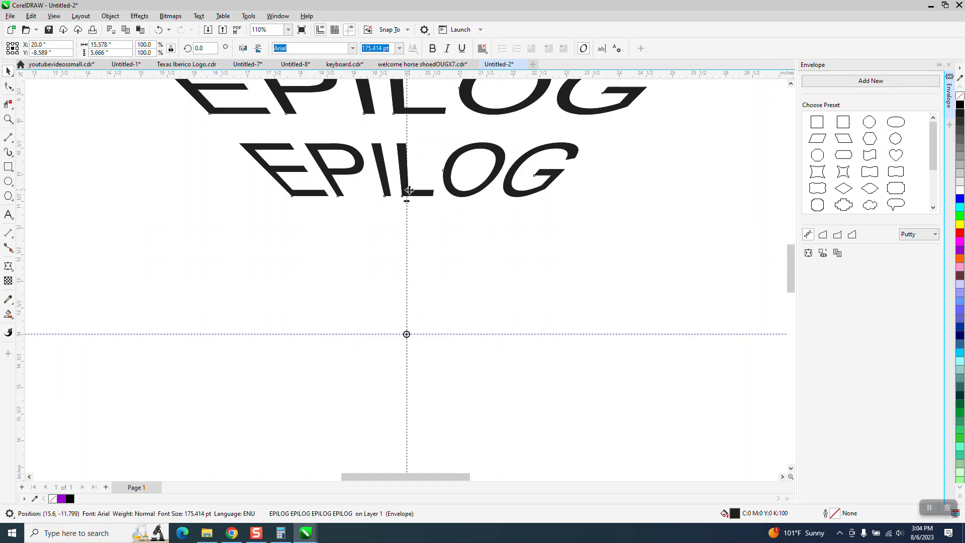
Step: Rotate copies of the enveloped EPILOG text by 90°, 180° and 270° about the guideline intersection to complete the four-sided box
scroll(411, 193, down, 5)
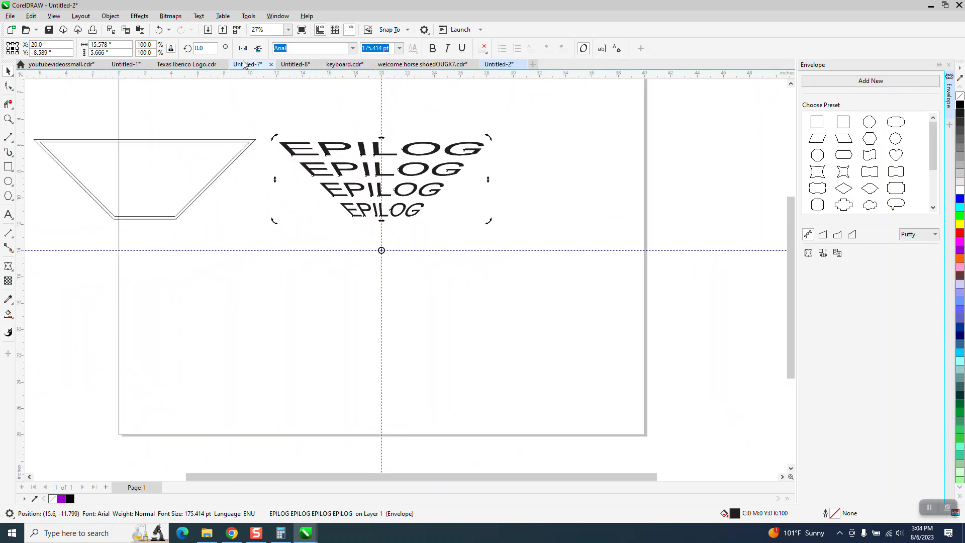
text(90)
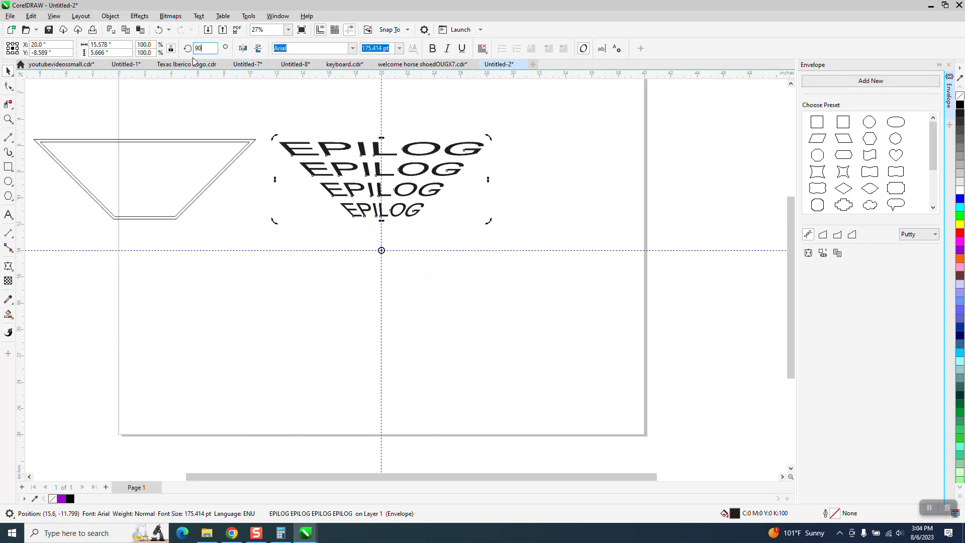
key(Return)
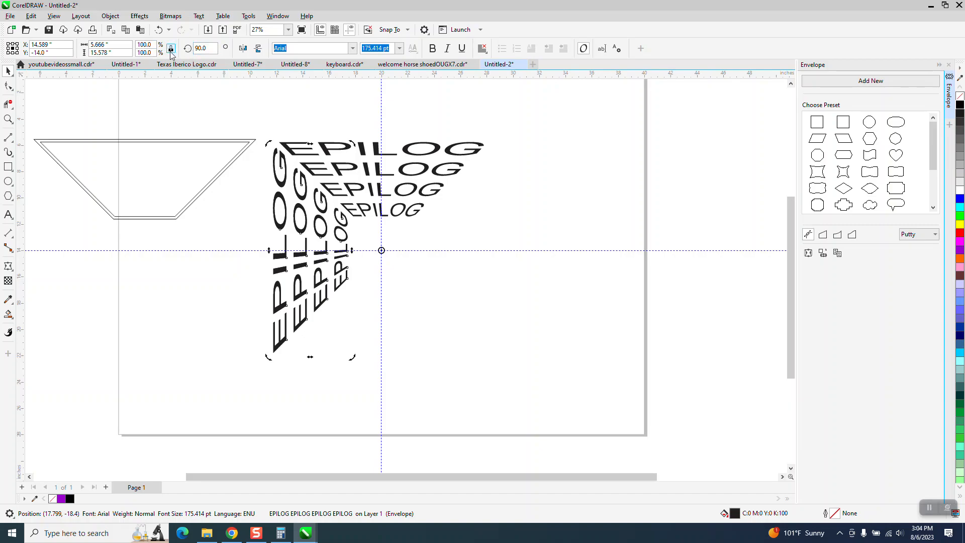
drag(213, 52, 144, 51)
text(180)
key(Return)
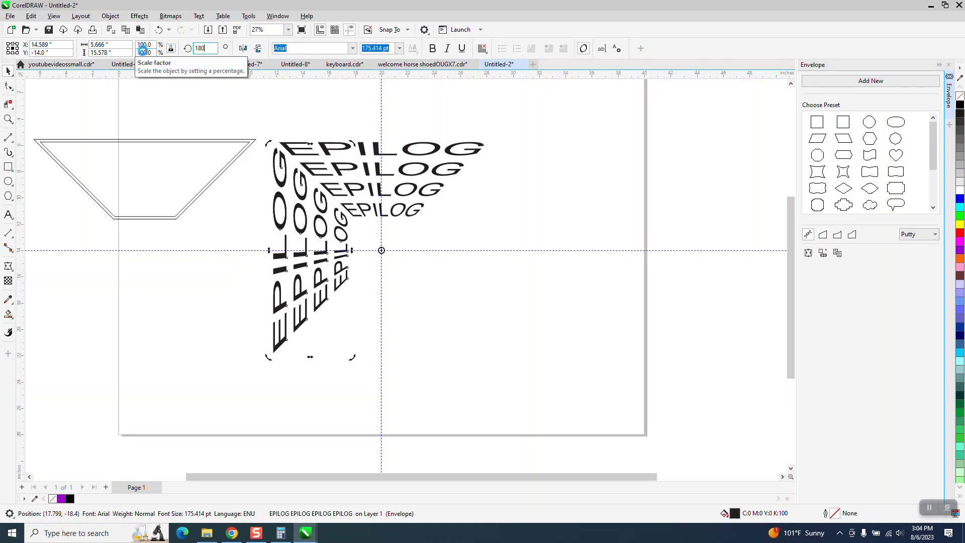
key(ctrl+d)
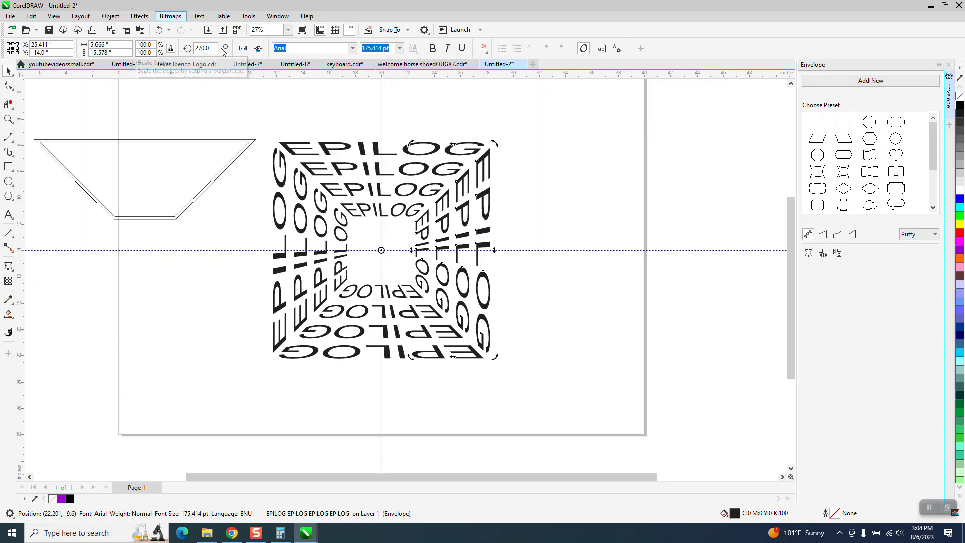
Step: Delete the leftover double-outlined trapezoid beside the text box layout
click(220, 139)
key(alt+Tab)
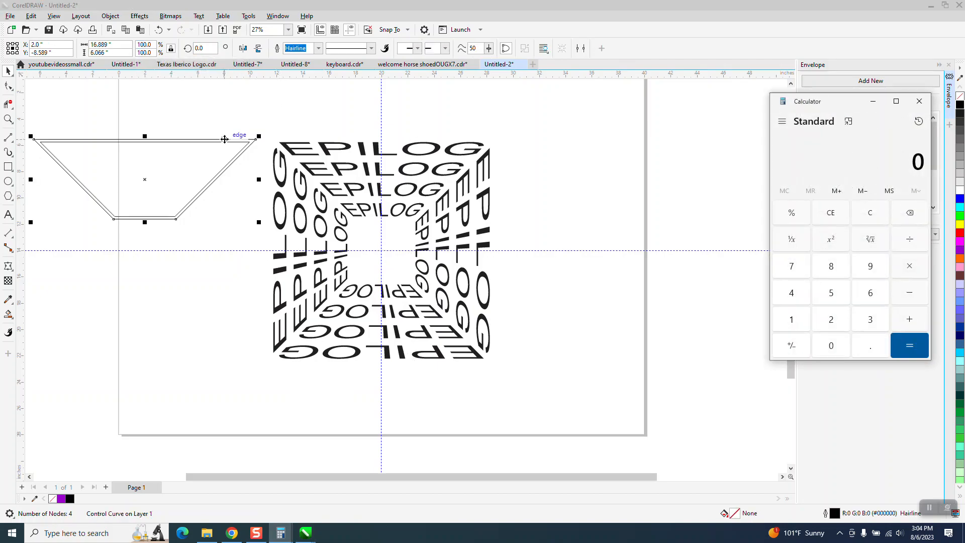
click(918, 102)
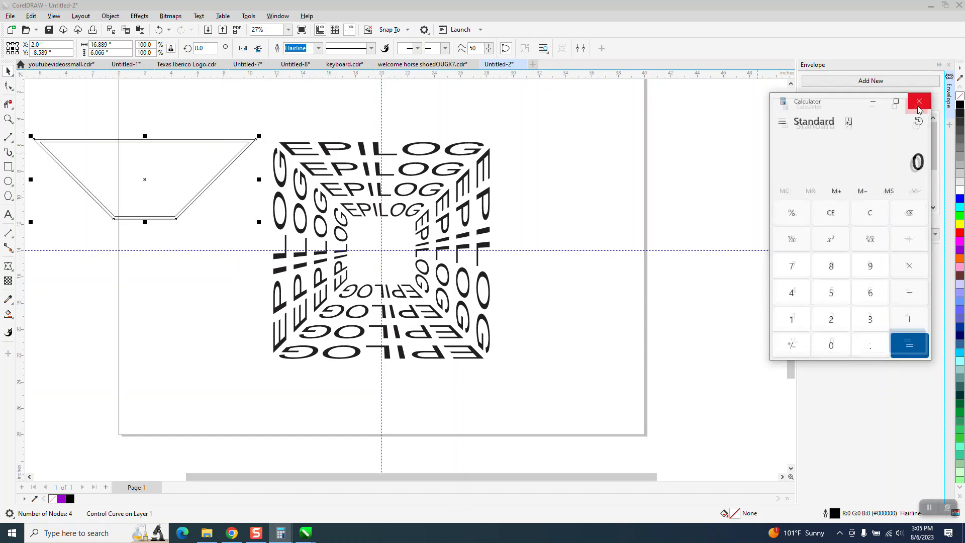
key(Delete)
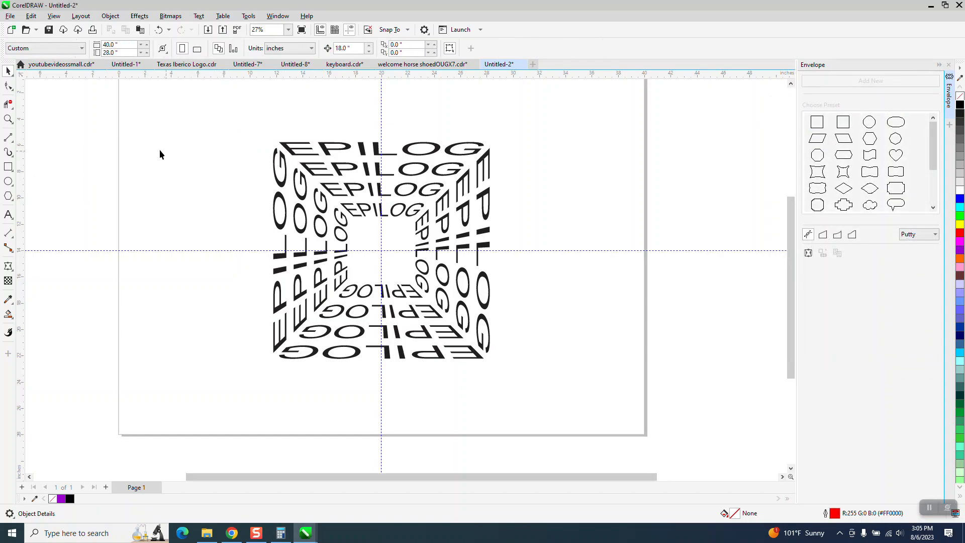
Step: Select all four EPILOG text pieces and group them into one object
drag(230, 133, 329, 267)
drag(572, 389, 573, 390)
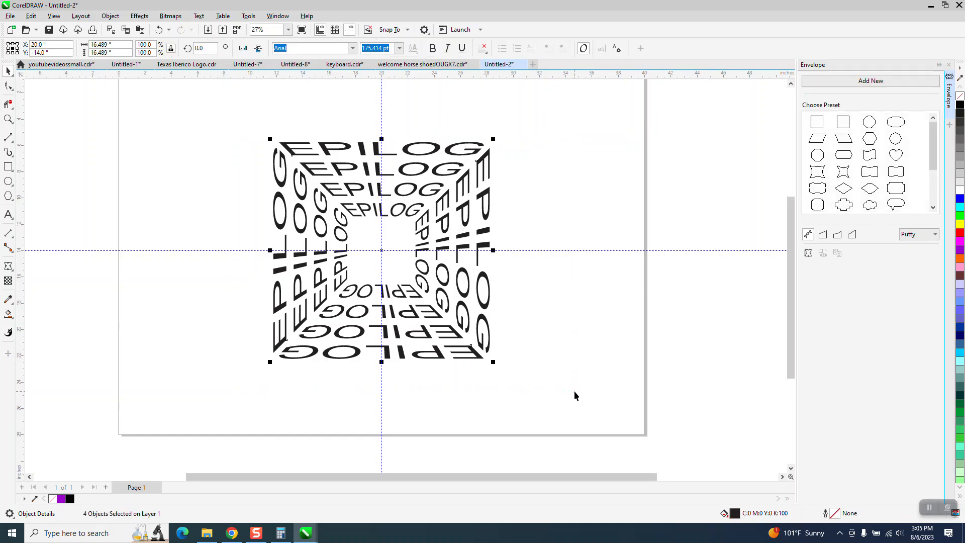
click(8, 167)
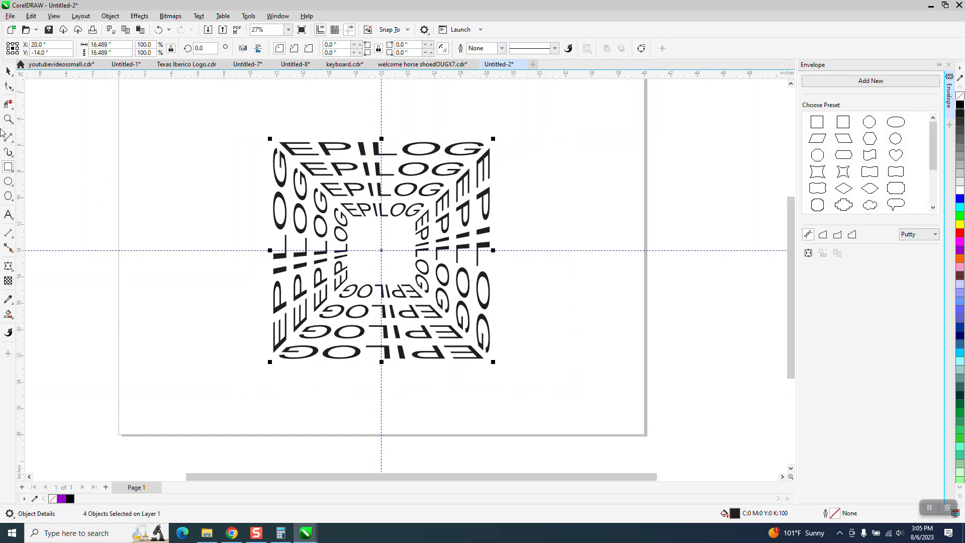
click(8, 70)
drag(208, 114, 589, 391)
click(110, 16)
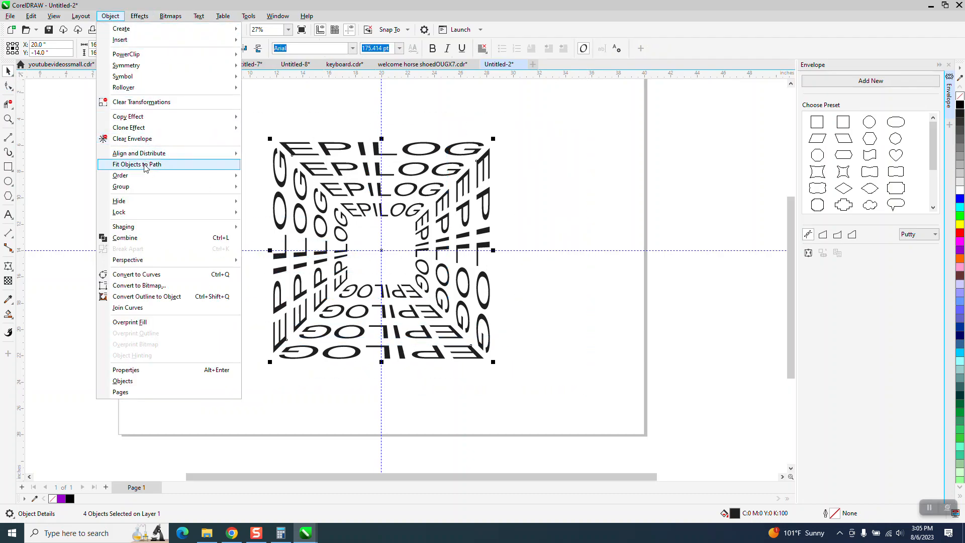
mouse_move(131, 187)
click(262, 187)
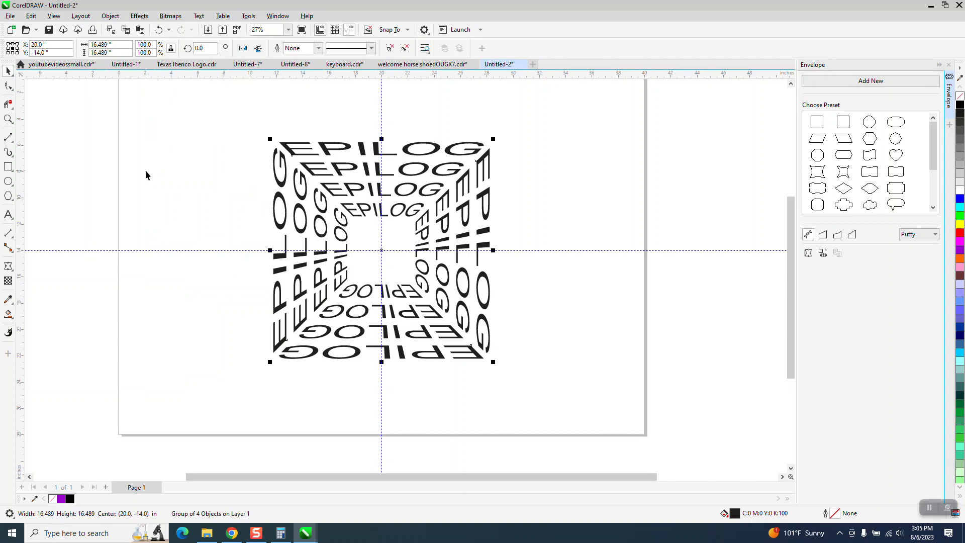
Step: Frame the grouped text with a rectangle matching its extents and enlarge it from the centre to about 17.13" square
double_click(8, 166)
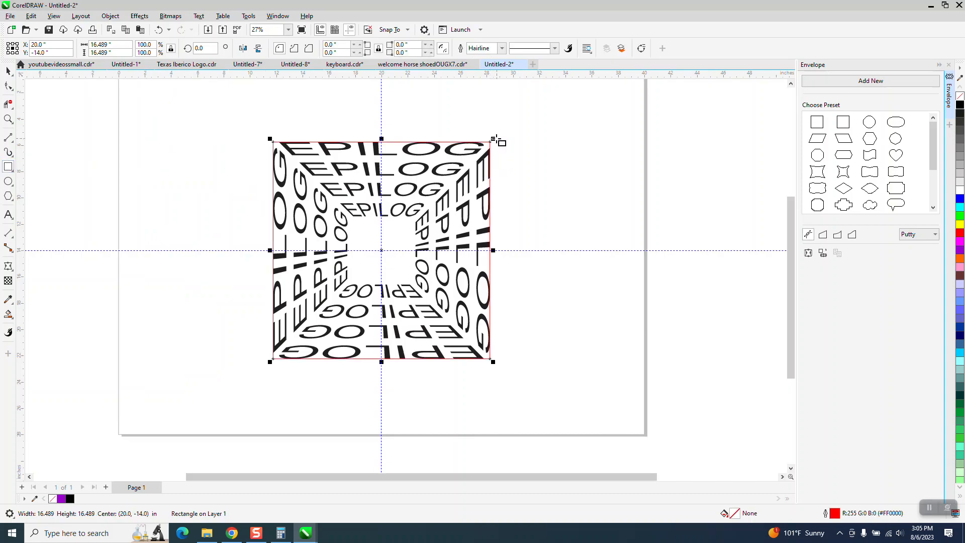
drag(494, 138, 498, 134)
Step: Move the framing square 18" to the right, clear of the text, and fill it with purple
scroll(496, 140, down, 4)
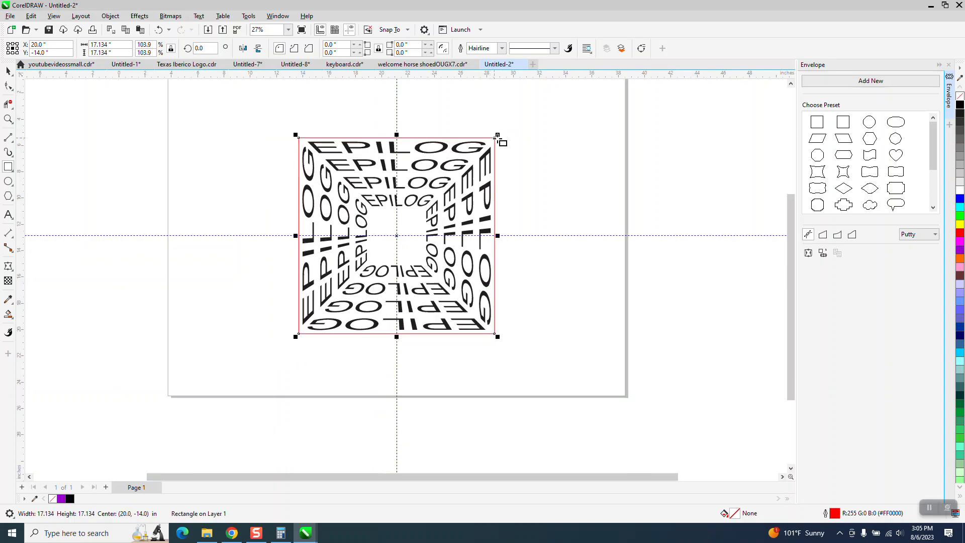
key(Right)
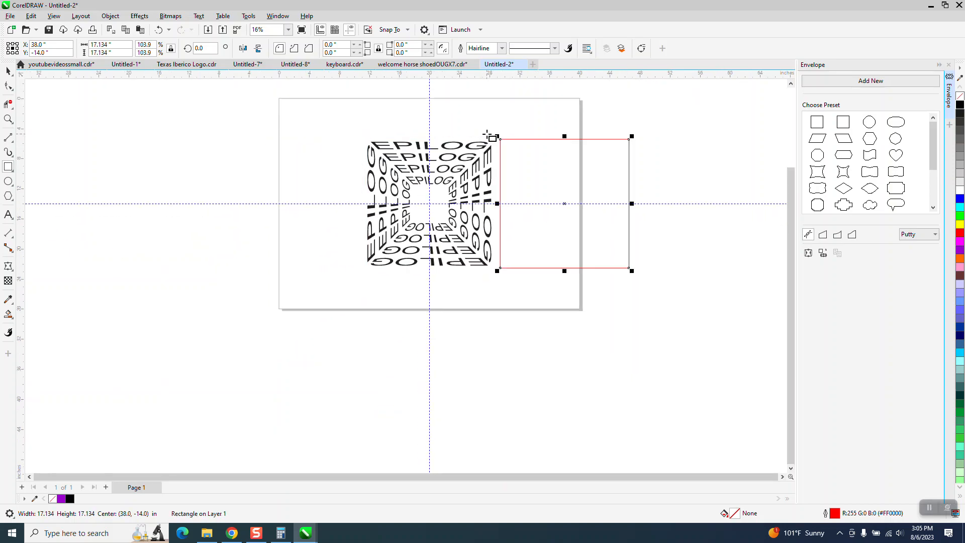
click(959, 255)
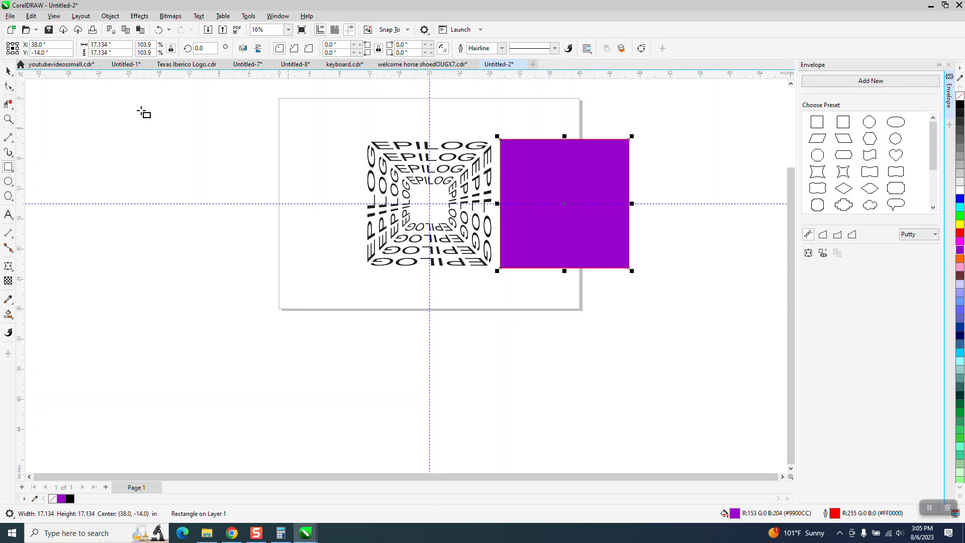
Step: Select the grouped EPILOG text and fill it with white
key(space)
drag(343, 104, 497, 266)
click(959, 192)
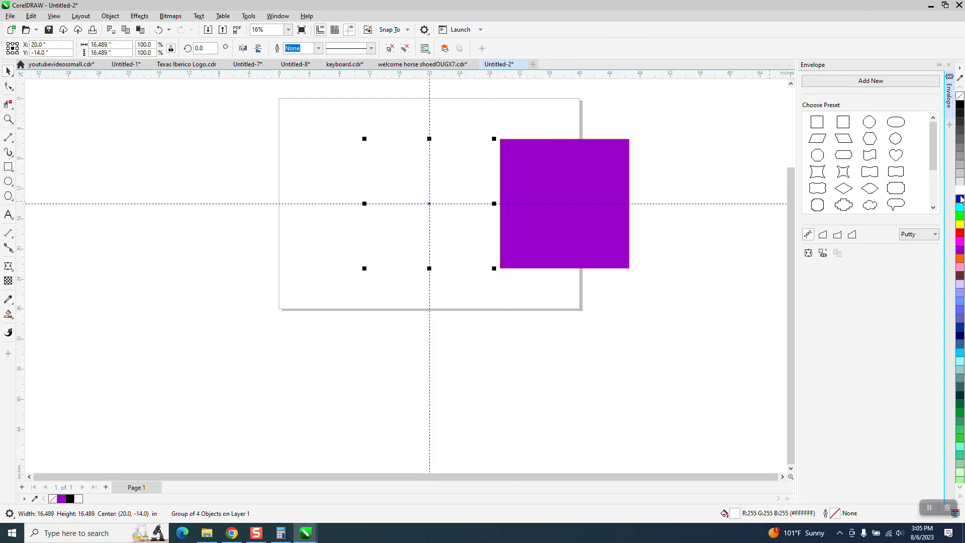
Step: Move the purple square back 18" left onto the page centre and send it behind the white text
click(602, 200)
drag(602, 198, 467, 198)
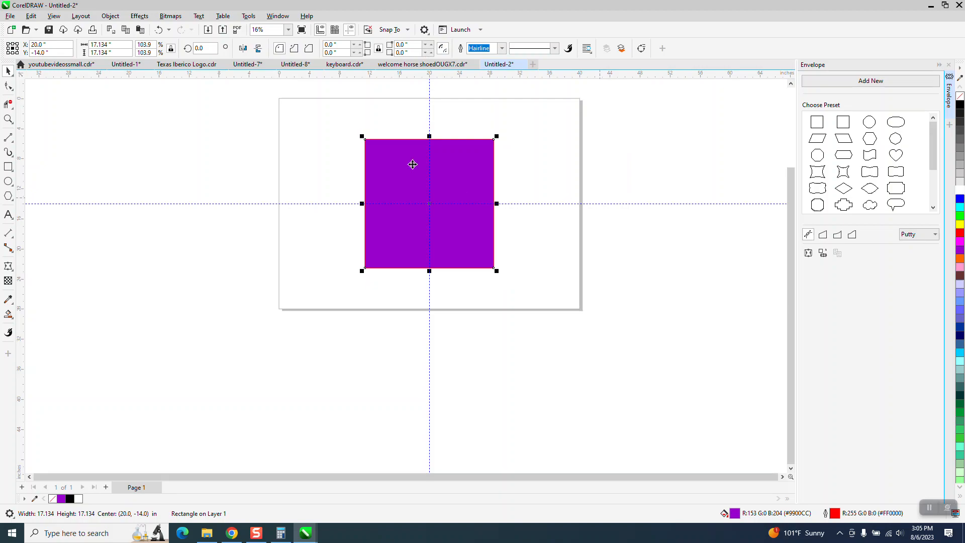
click(110, 16)
mouse_move(125, 177)
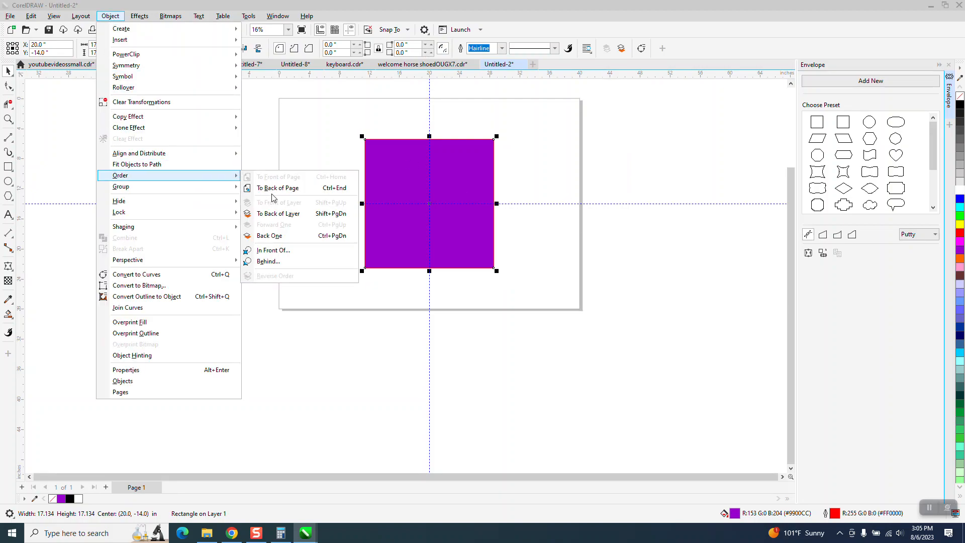
click(273, 195)
click(10, 120)
drag(349, 138, 455, 234)
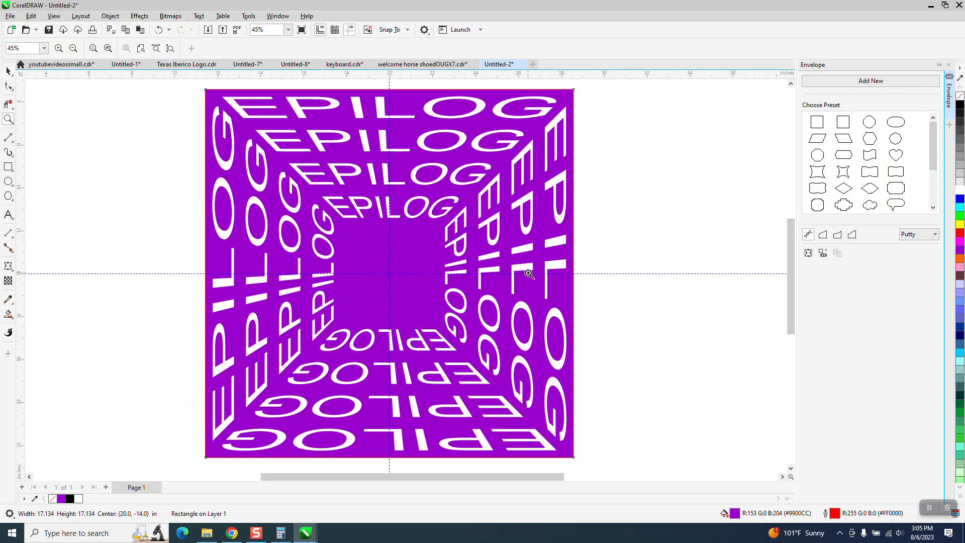